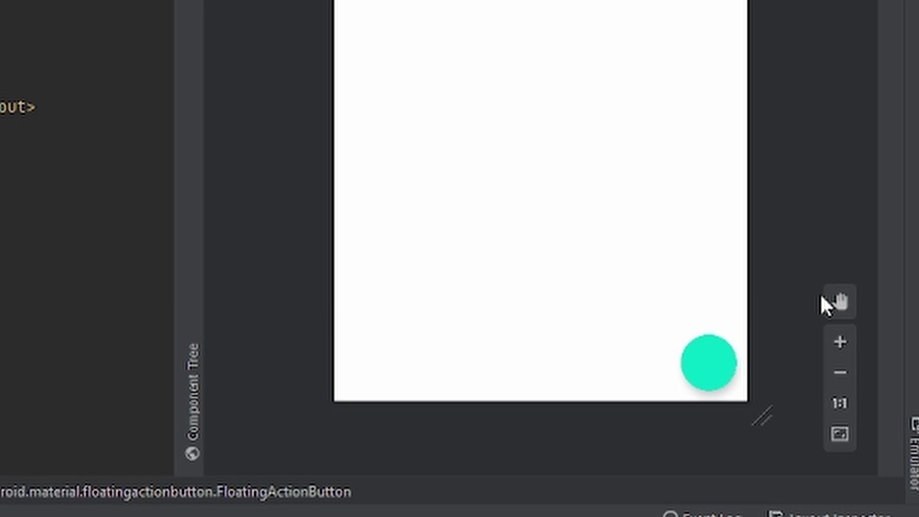
Step: Resize the floating action button in the preview, then add app:fabSize="auto" after layout_marginBottom
{"action": "left_click", "coordinate": [702, 357]}
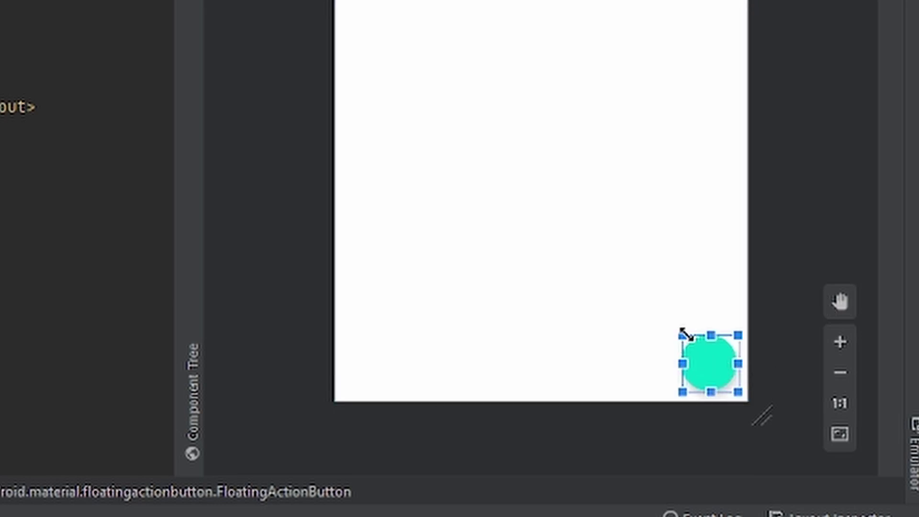
{"action": "mouse_move", "coordinate": [682, 335]}
{"action": "left_mouse_down"}
{"action": "mouse_move", "coordinate": [440, 93]}
{"action": "mouse_move", "coordinate": [744, 386]}
{"action": "left_mouse_up"}
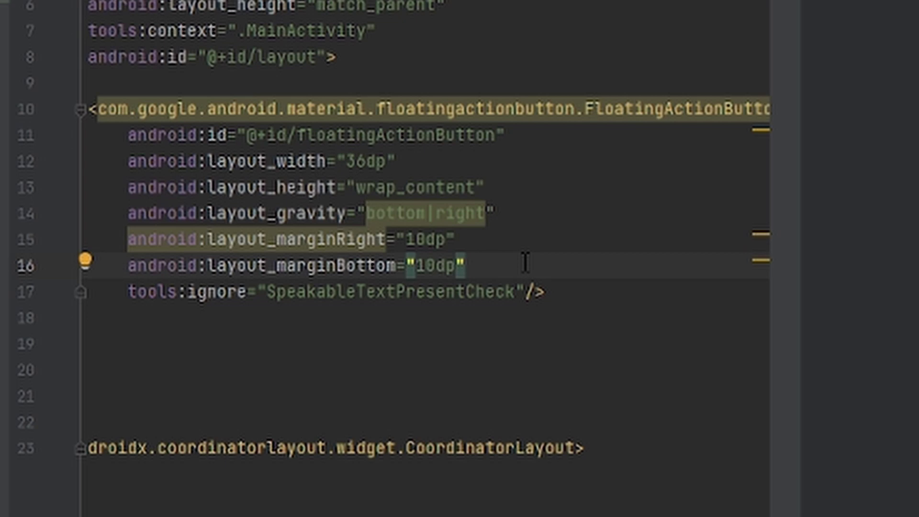
{"action": "key", "text": "Return"}
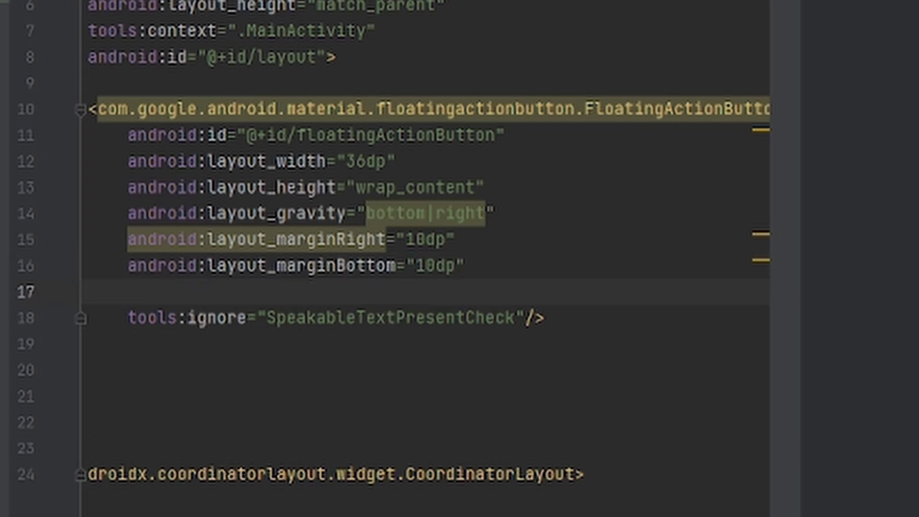
{"action": "type", "text": "fa"}
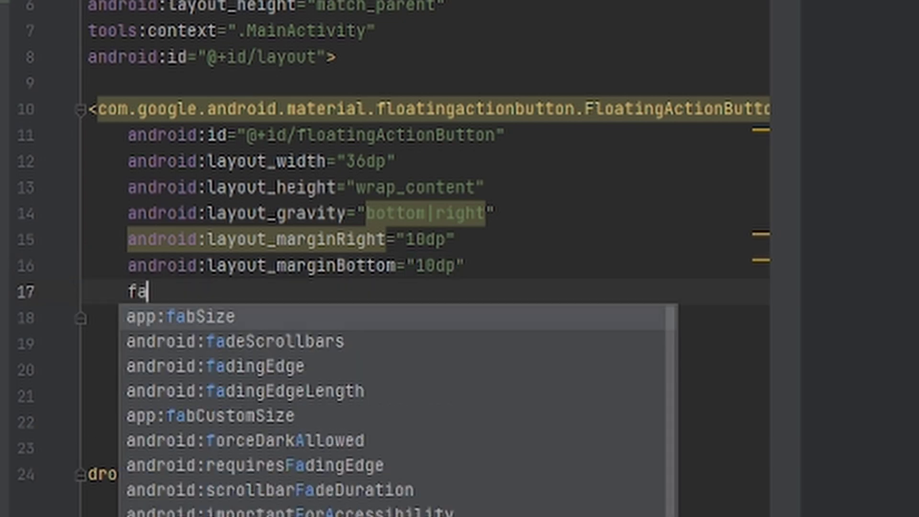
{"action": "key", "text": "Return"}
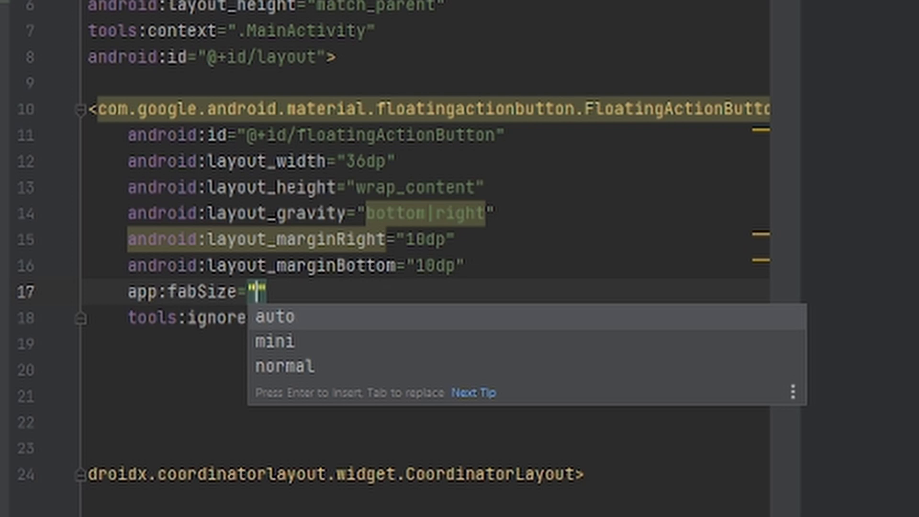
{"action": "key", "text": "Return"}
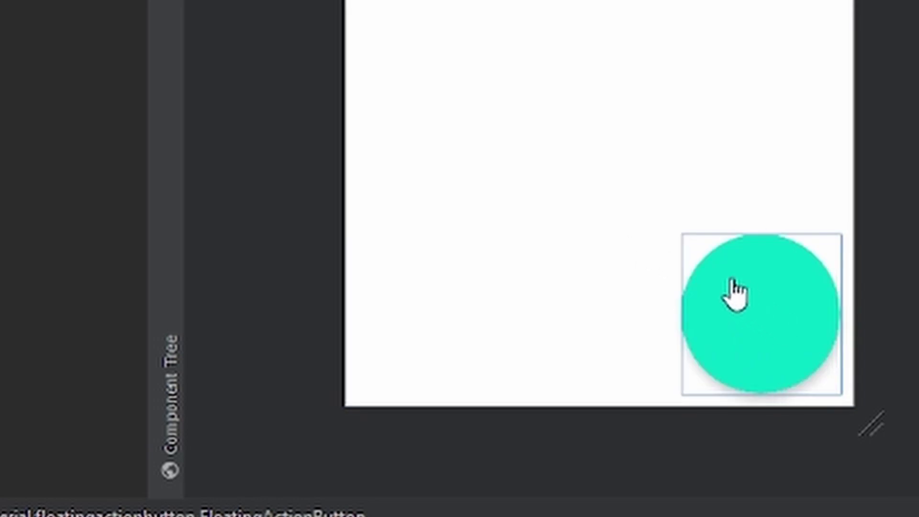
Step: Resize the floating action button by dragging its top-left handle in the Design preview
{"action": "mouse_move", "coordinate": [779, 326]}
{"action": "left_mouse_down"}
{"action": "mouse_move", "coordinate": [611, 292]}
{"action": "mouse_move", "coordinate": [752, 414]}
{"action": "mouse_move", "coordinate": [731, 406]}
{"action": "left_mouse_up"}
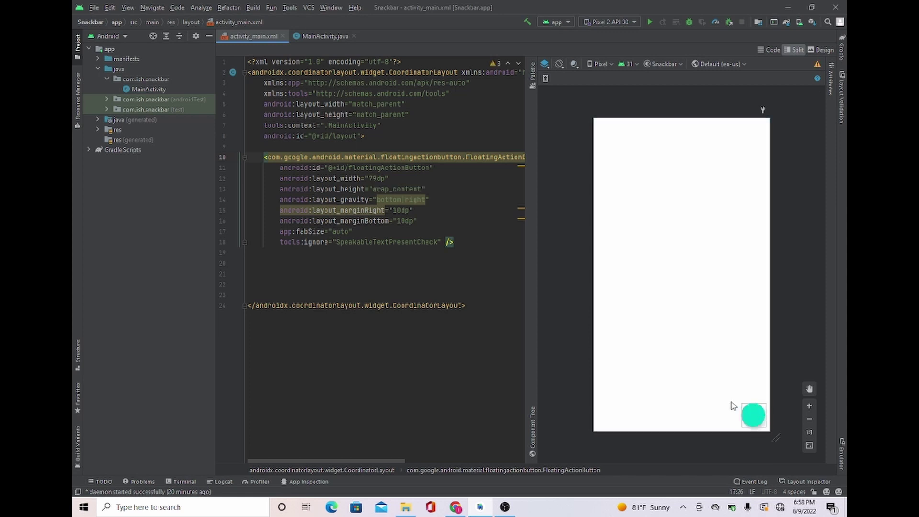